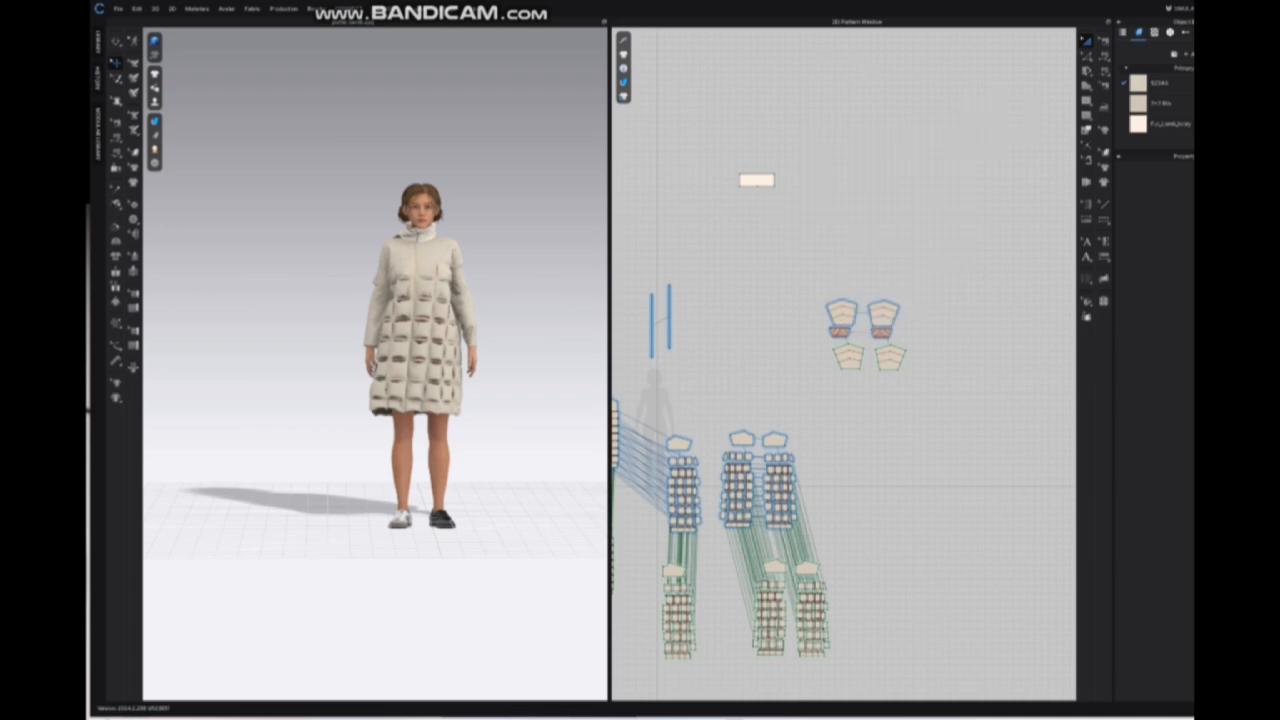
Delete the avatar and set up an OBJ export of the closed coat under the file name obj1.
left_click(427, 203)
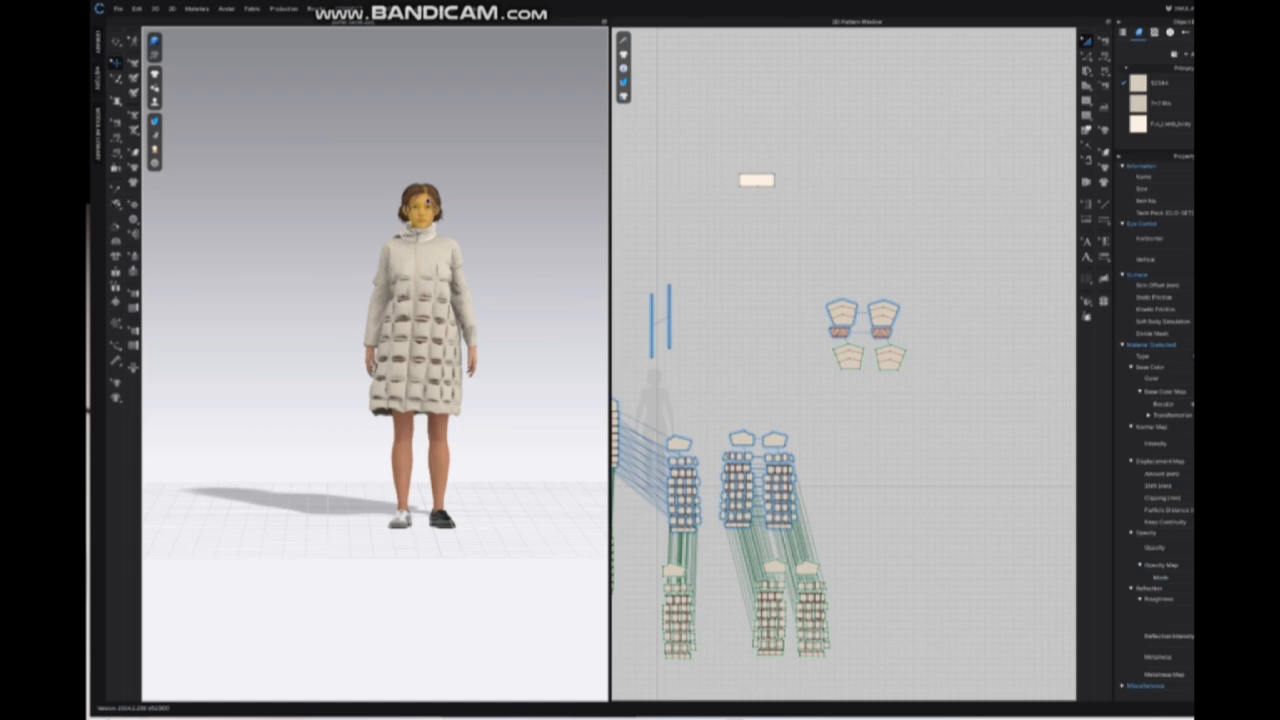
key("Delete")
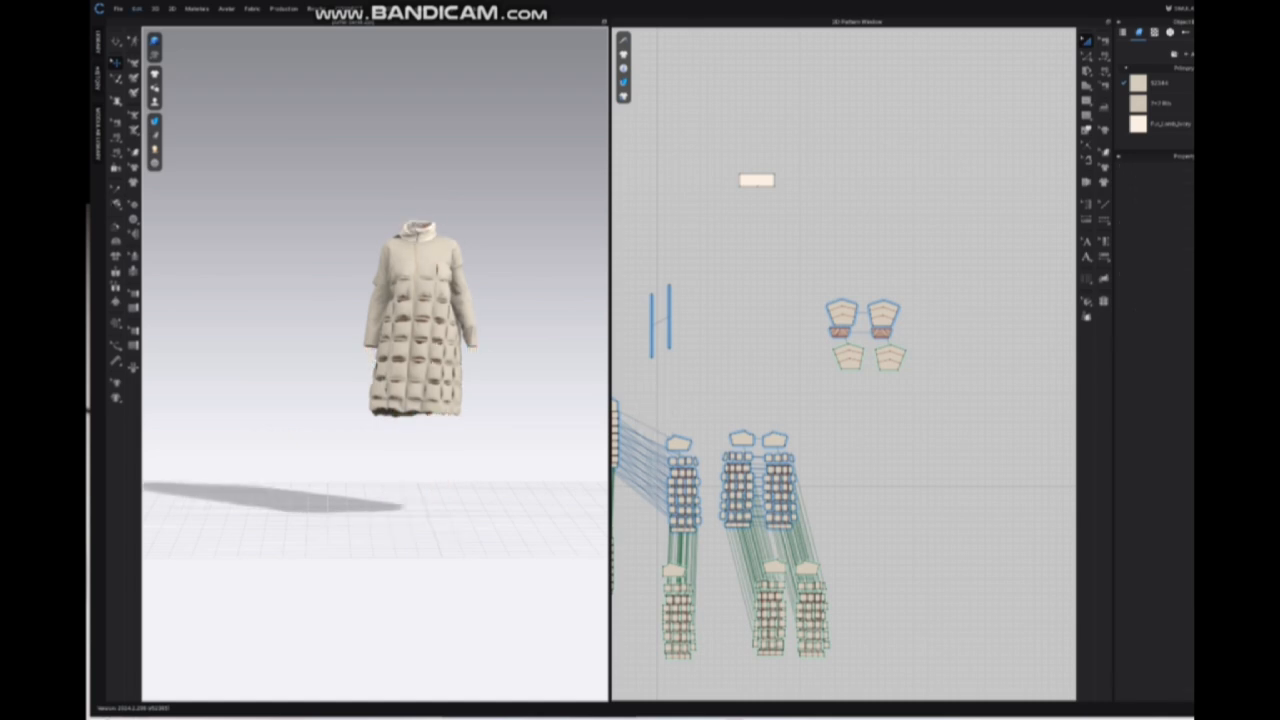
left_click(118, 8)
mouse_move(150, 105)
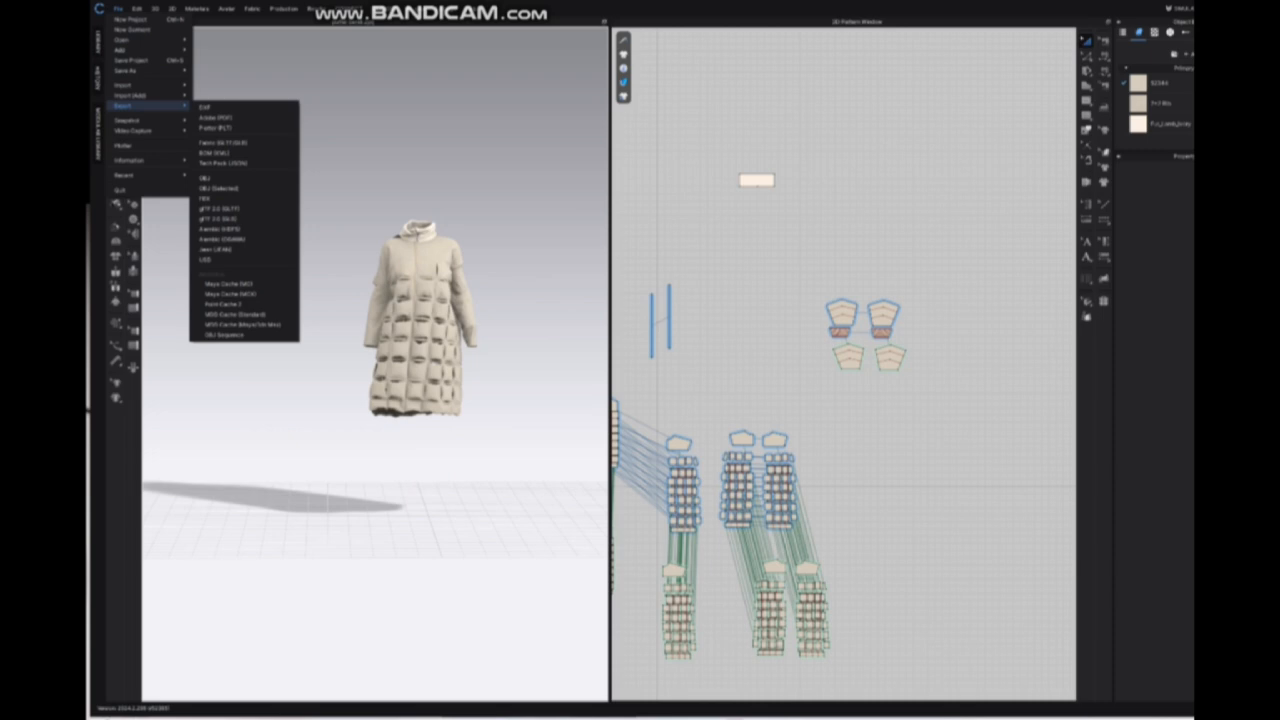
left_click(215, 178)
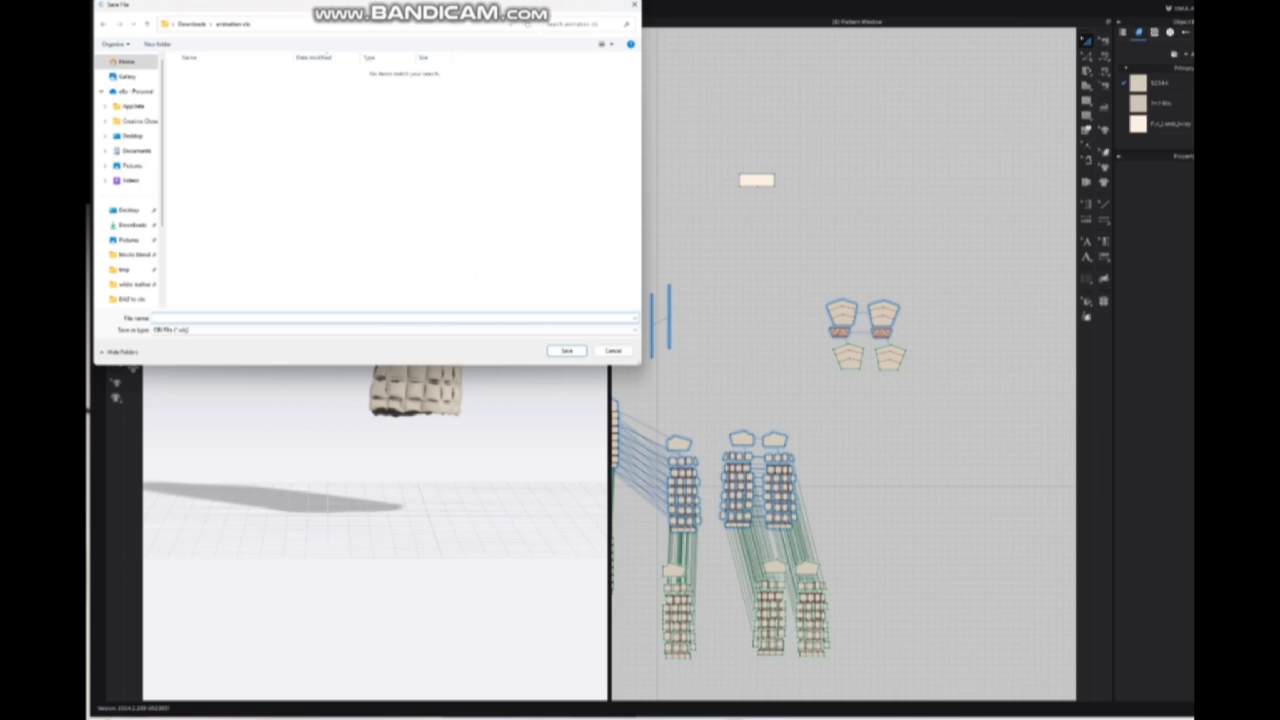
type("obj1")
left_click(566, 351)
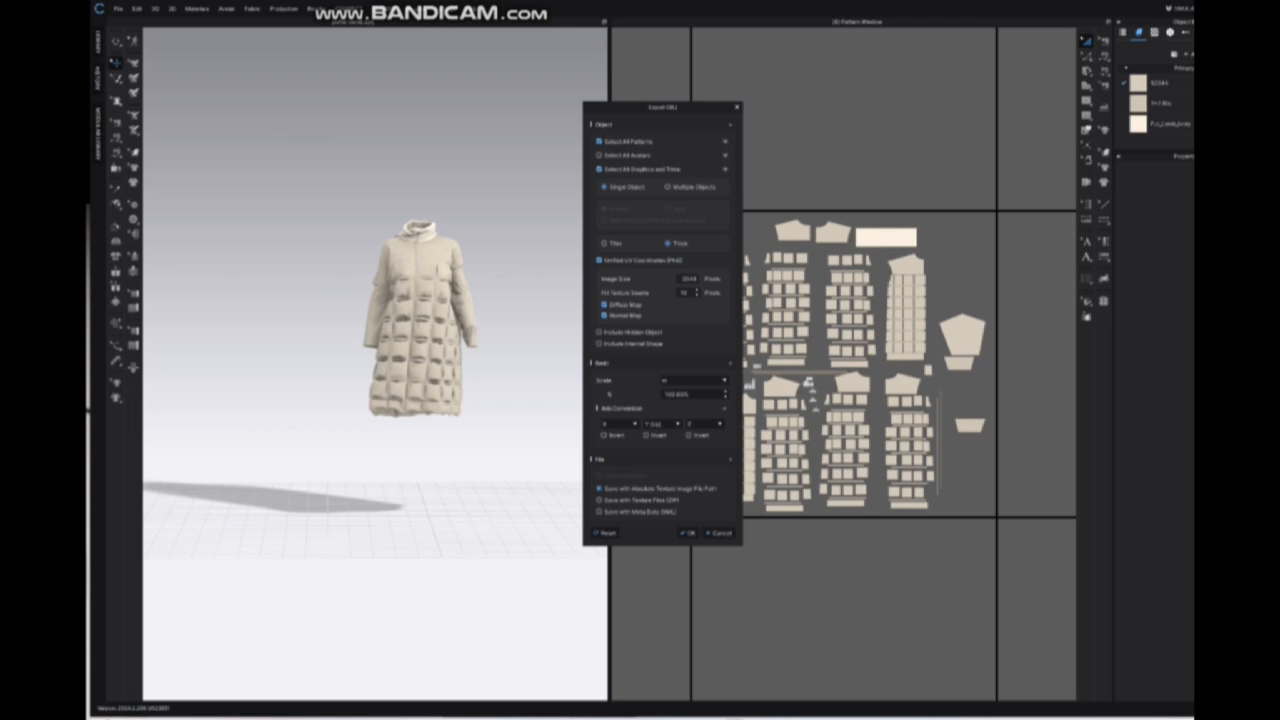
Turn off the Diffuse Map and Normal Map options and complete the OBJ export of the closed coat.
left_click(604, 316)
left_click(604, 305)
left_click(687, 533)
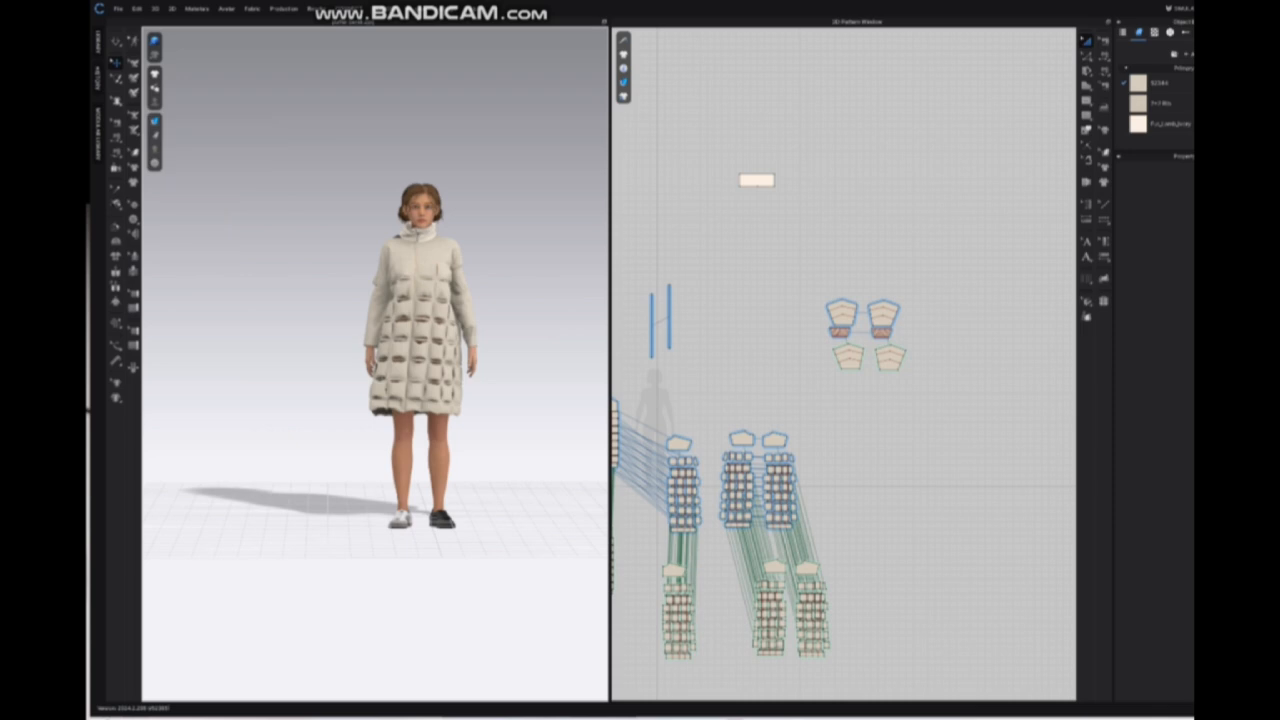
Apply the arms-out A-pose from the avatar pose library to the avatar's full body.
left_click(98, 42)
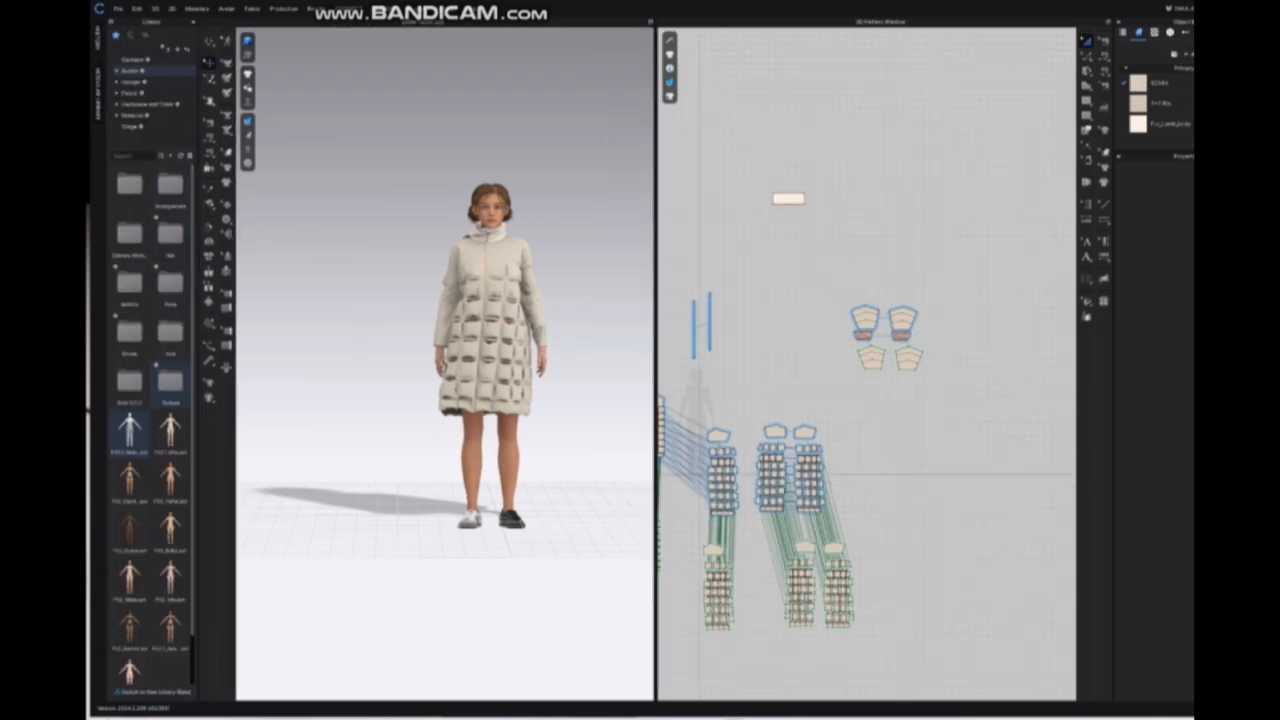
double_click(170, 284)
double_click(170, 284)
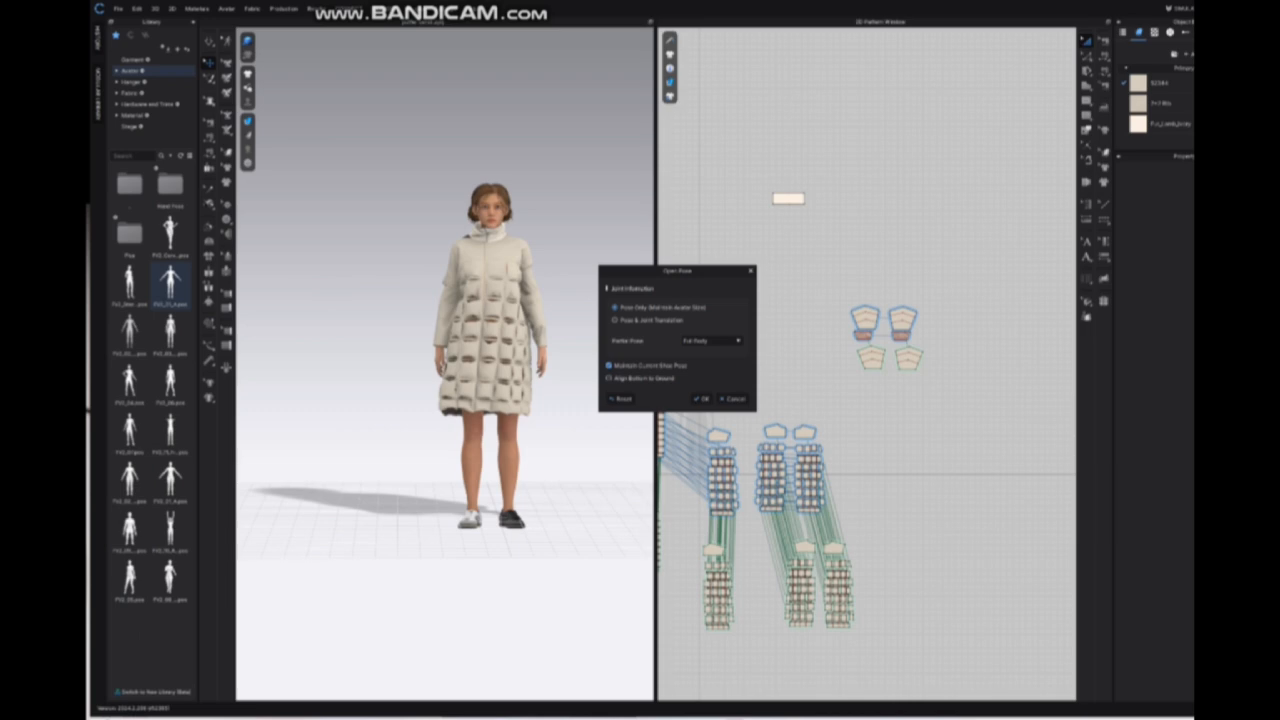
left_click(702, 398)
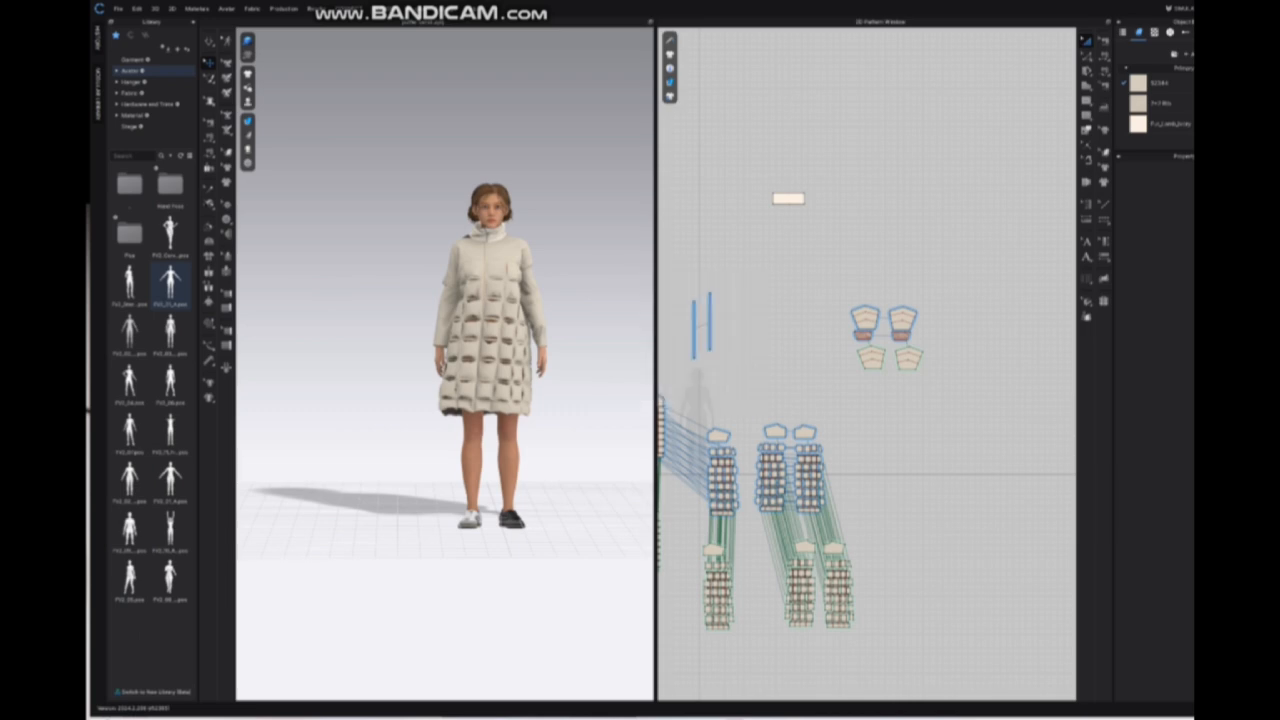
Unfasten the coat's front zipper and simulate the garment so the front and collar fall open.
left_click(515, 340)
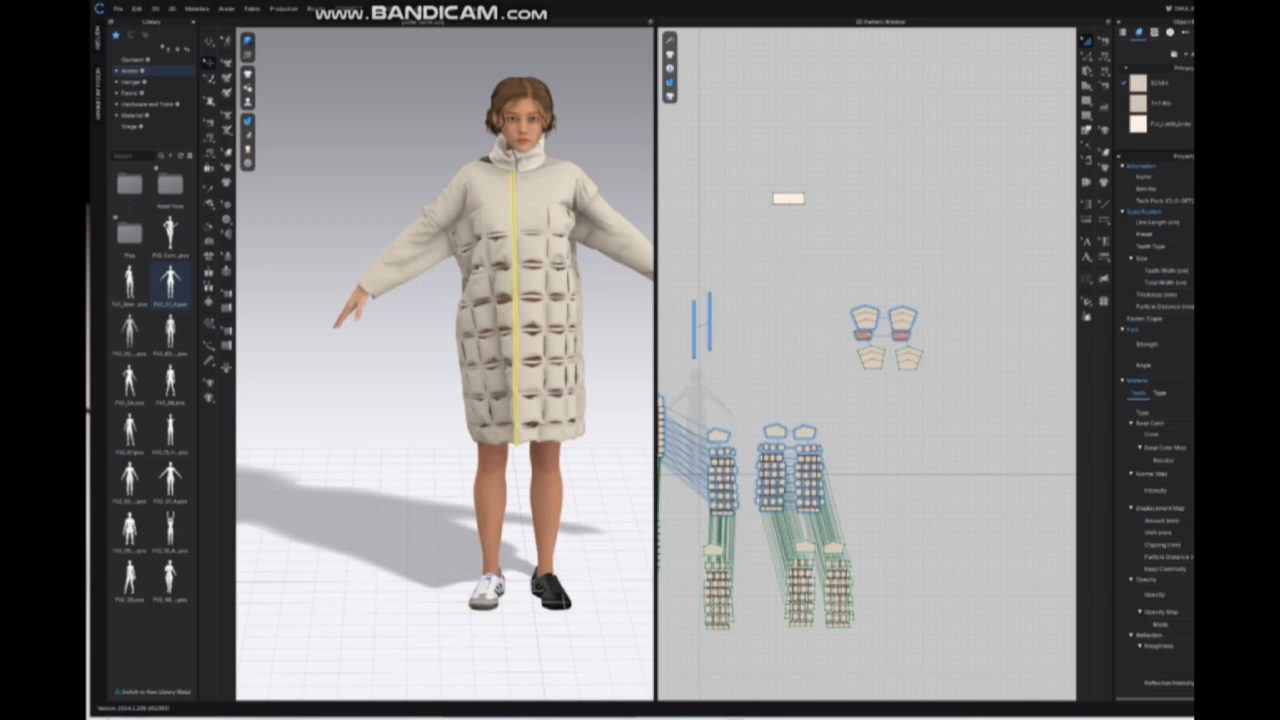
scroll(505, 200, "up", 5)
middle_click_drag(480, 400, 445, 350)
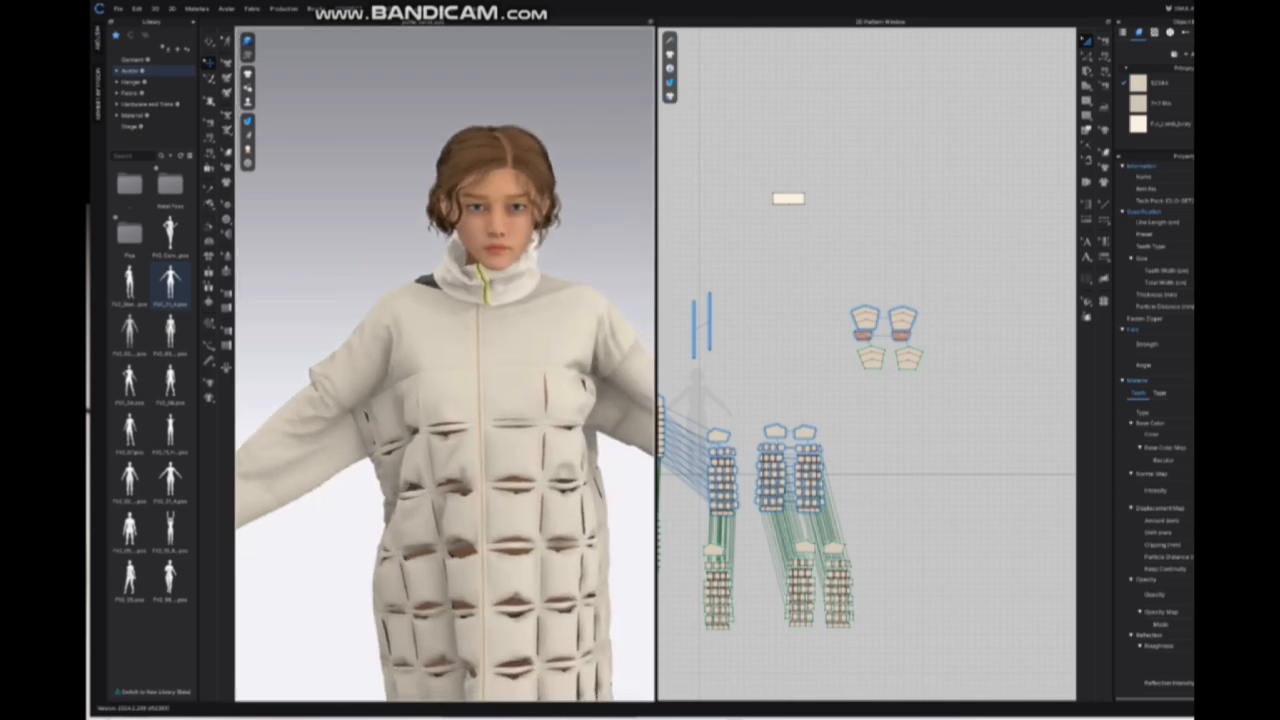
key("space")
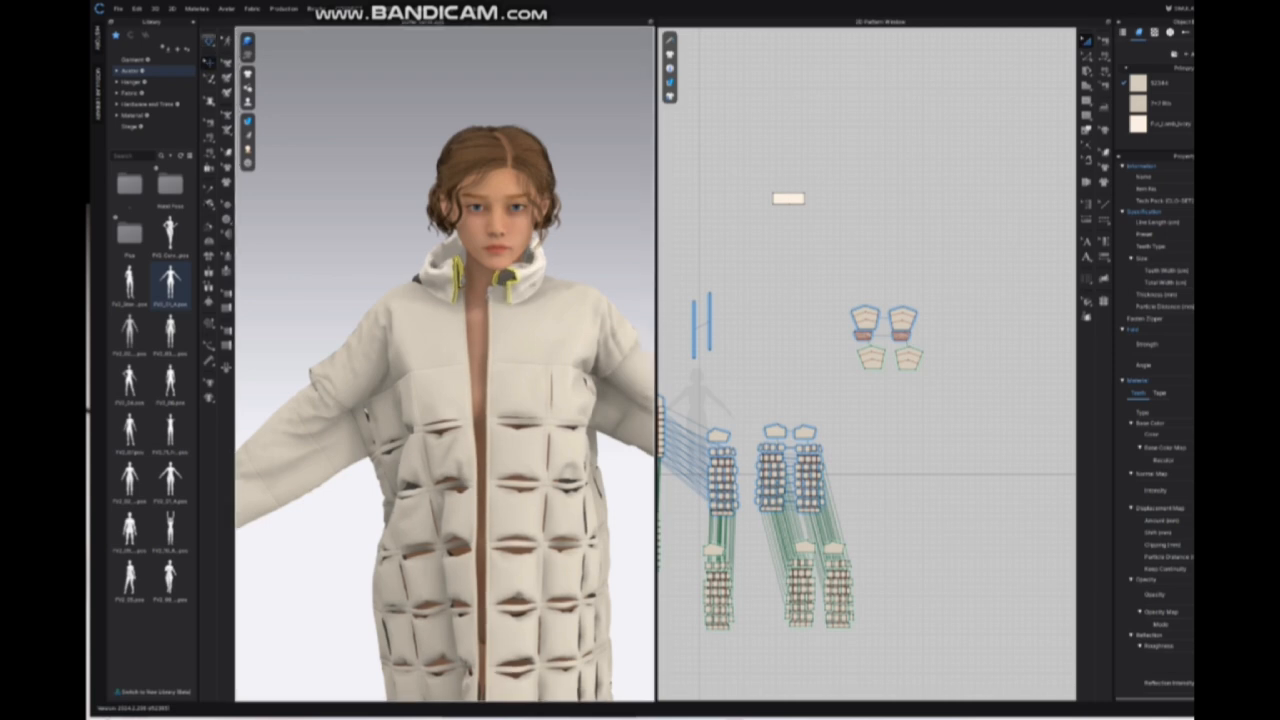
key("space")
scroll(430, 215, "down", 5)
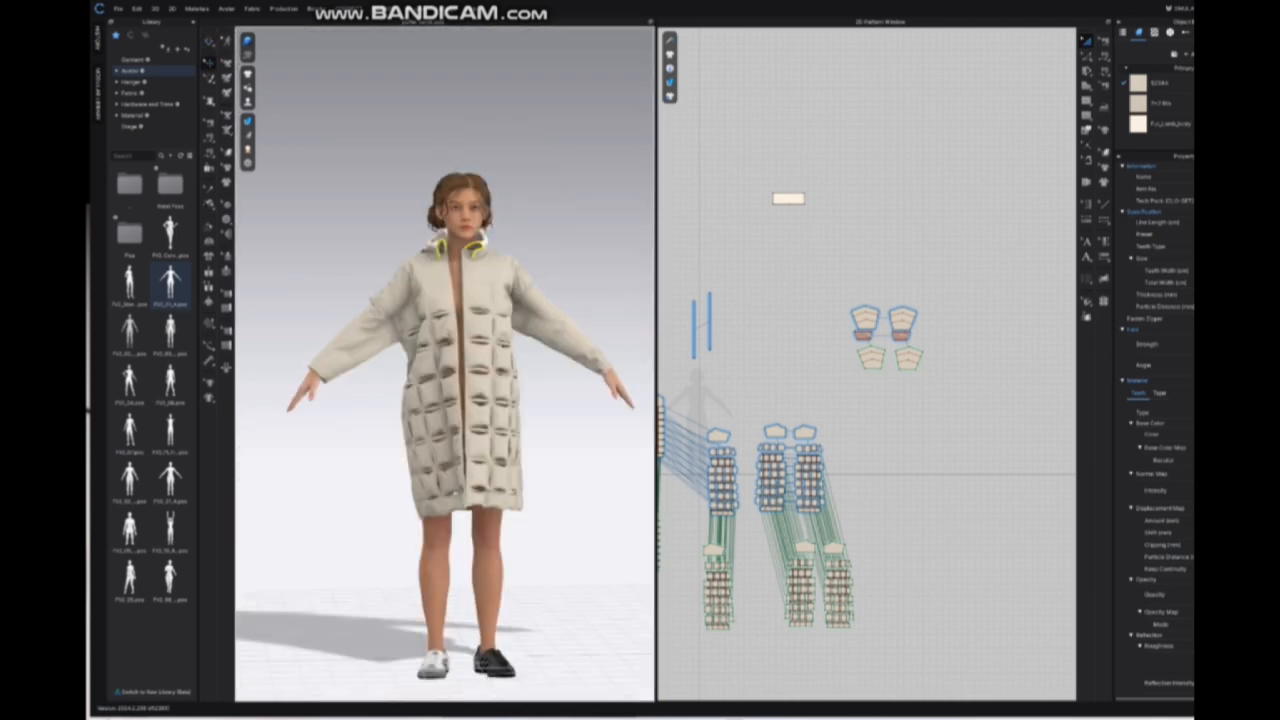
Delete the avatar and export the open coat as an OBJ file named obj2.
left_click(467, 196)
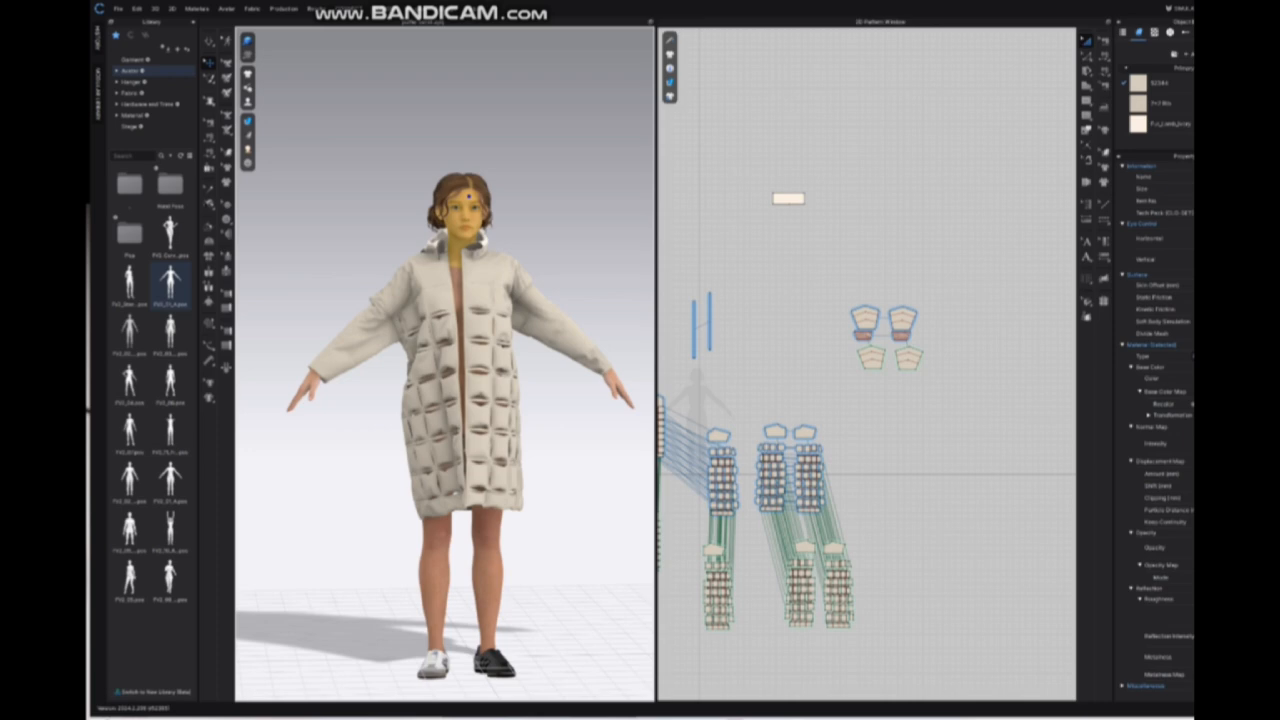
key("Delete")
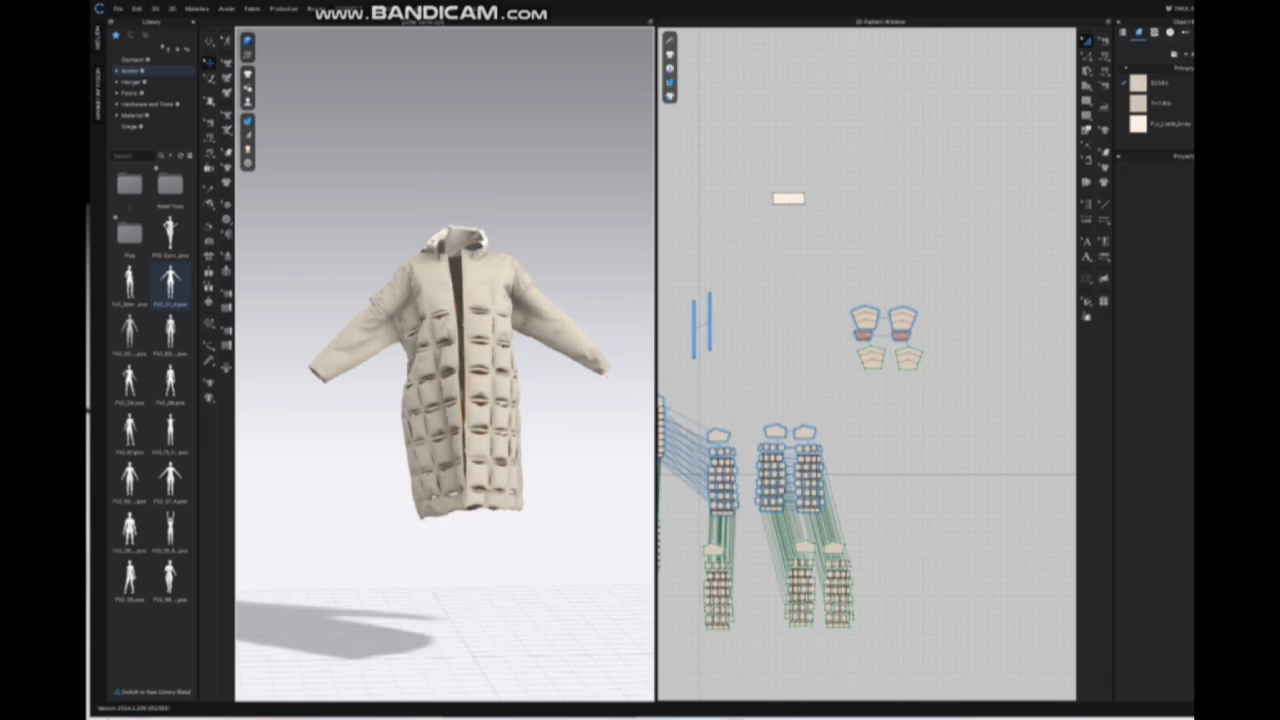
left_click(118, 9)
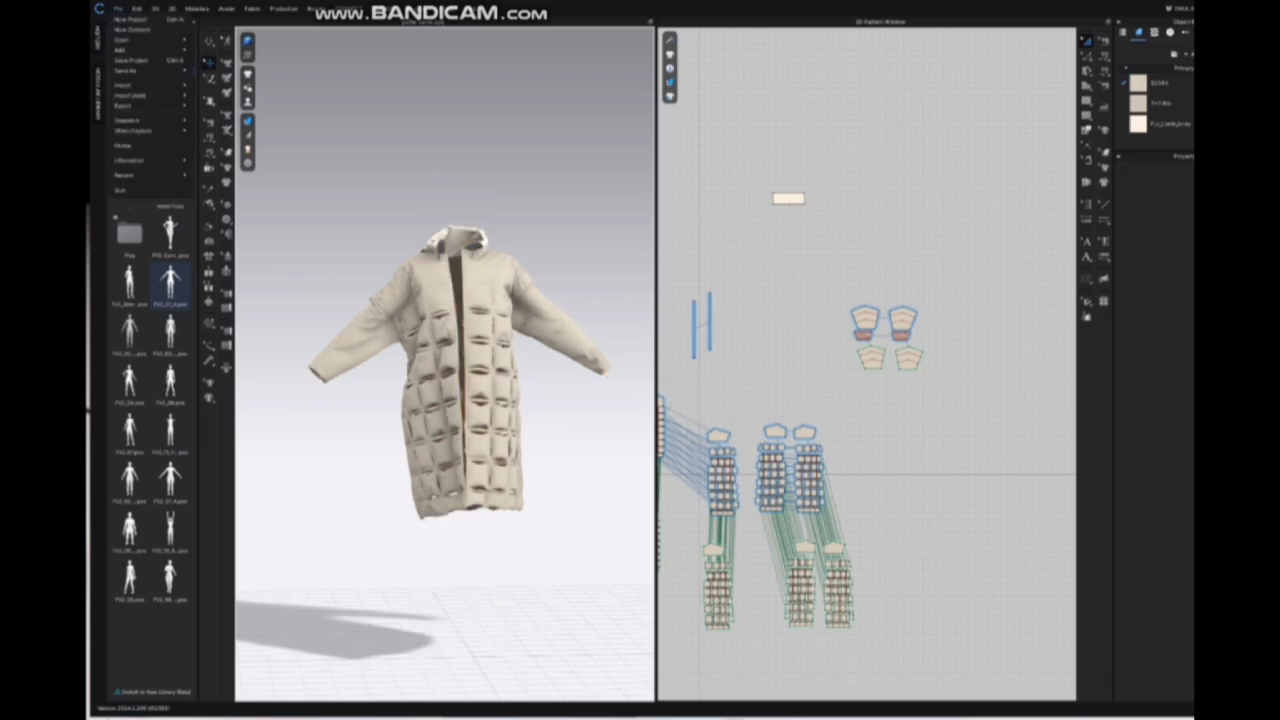
mouse_move(124, 106)
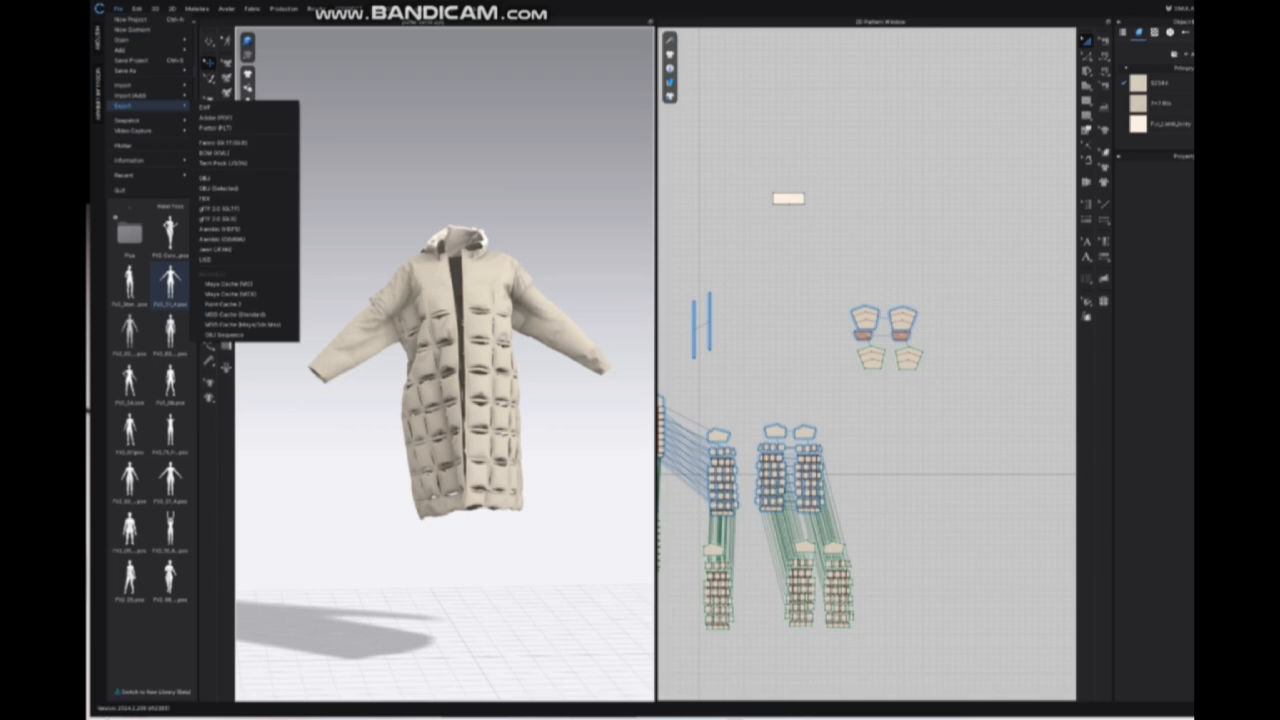
left_click(210, 178)
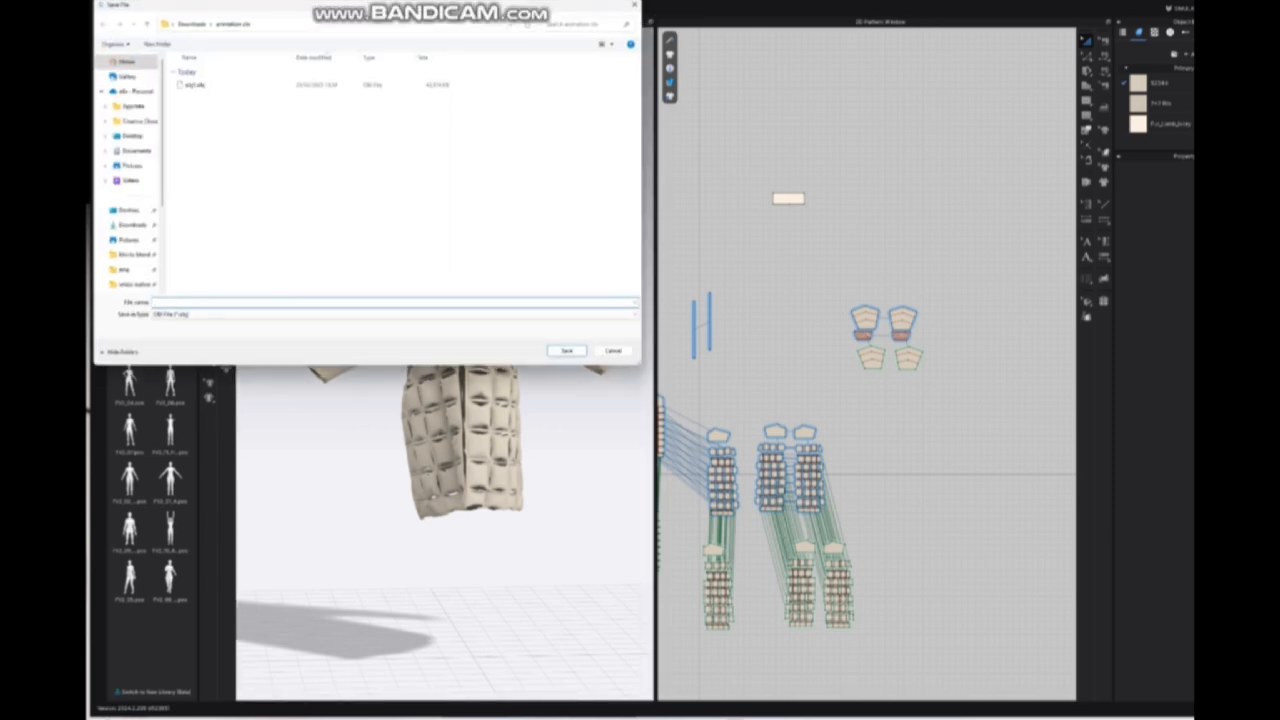
type("obj")
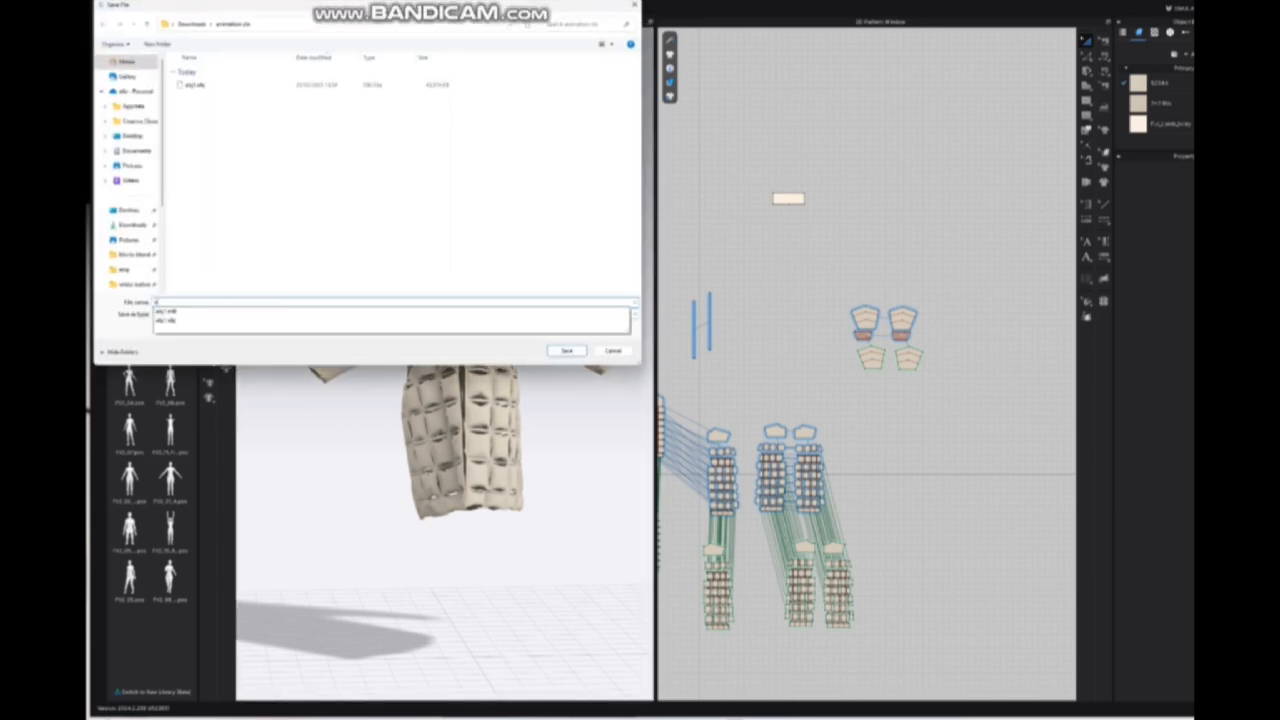
type("2")
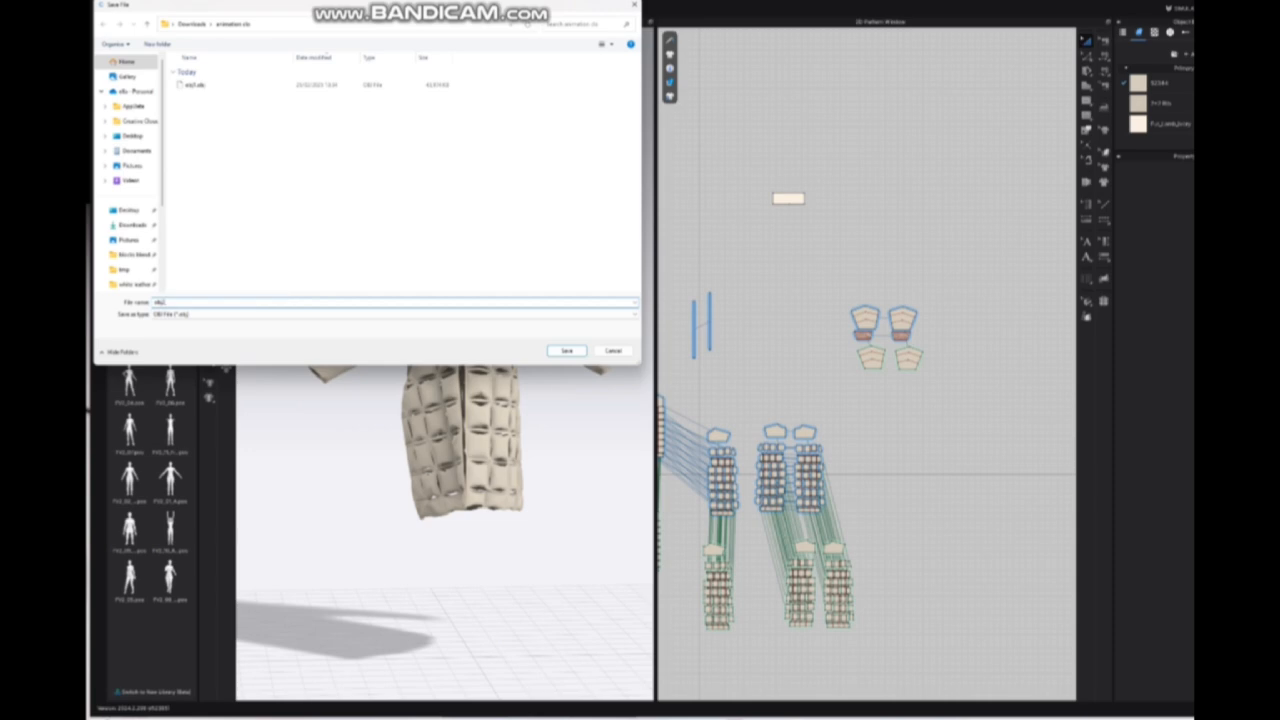
left_click(566, 351)
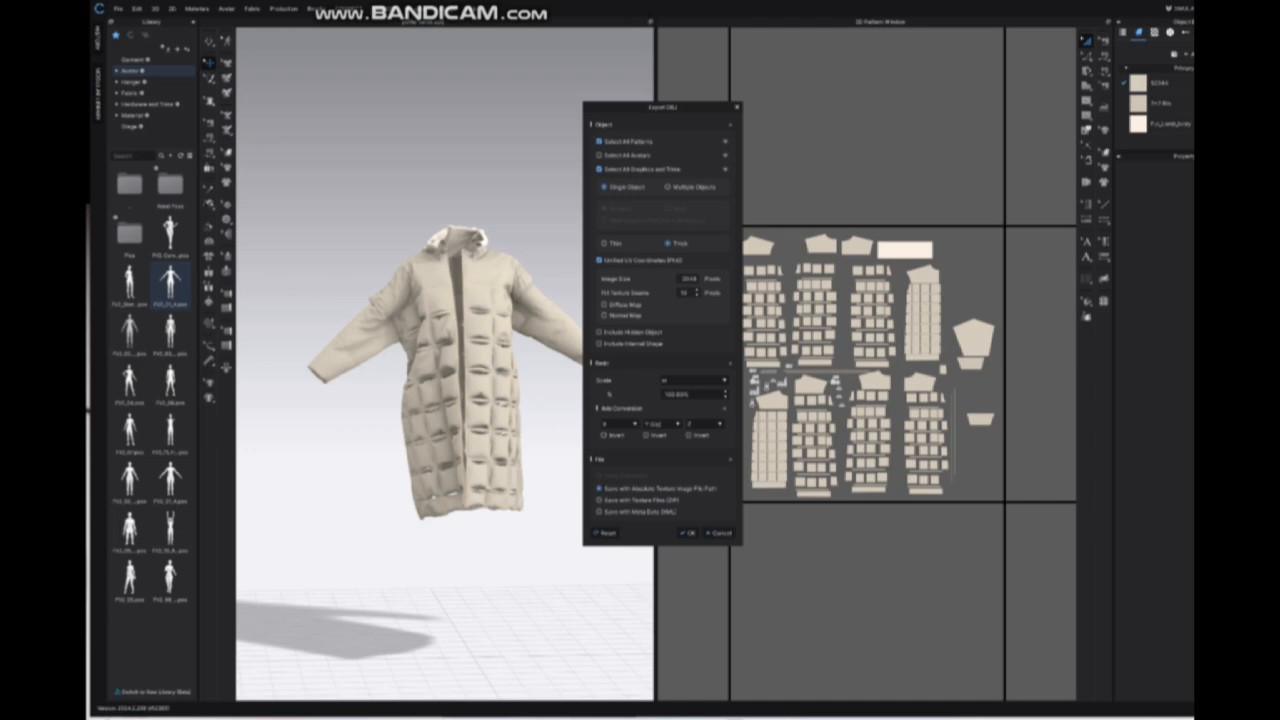
left_click(688, 533)
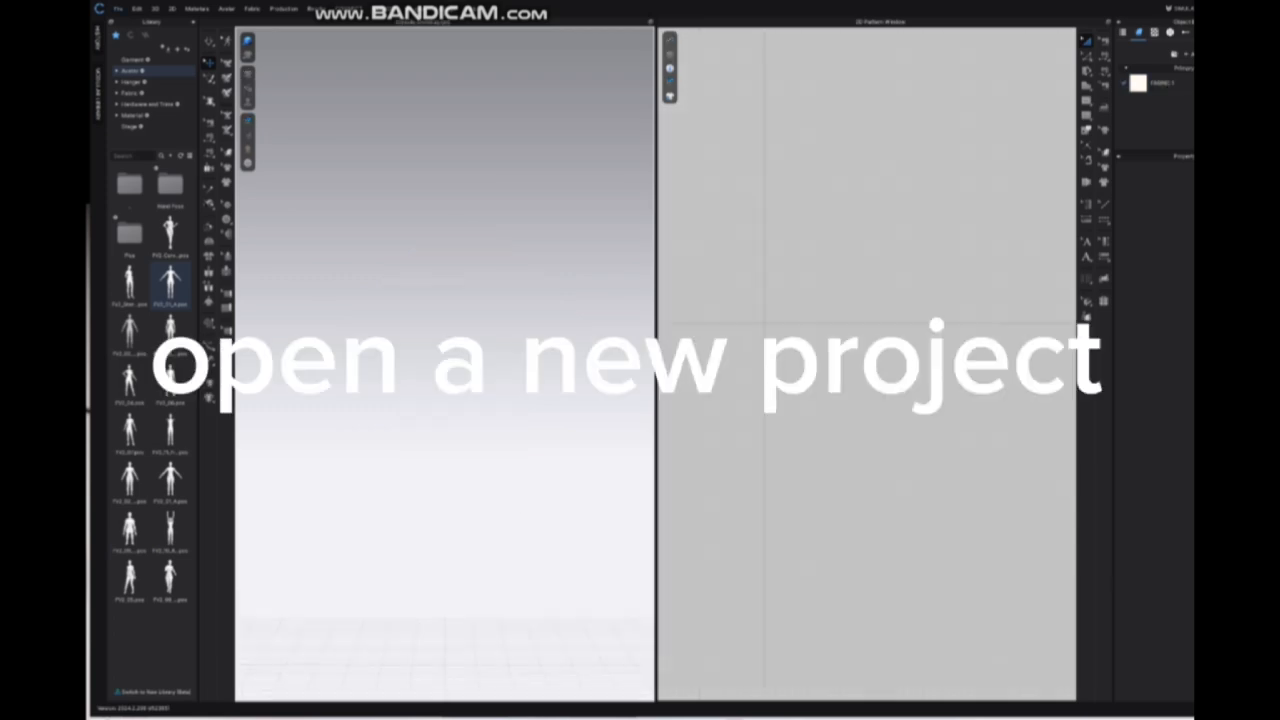
Import the closed coat file obj1 into the new project as an avatar with load type Open.
left_click(118, 8)
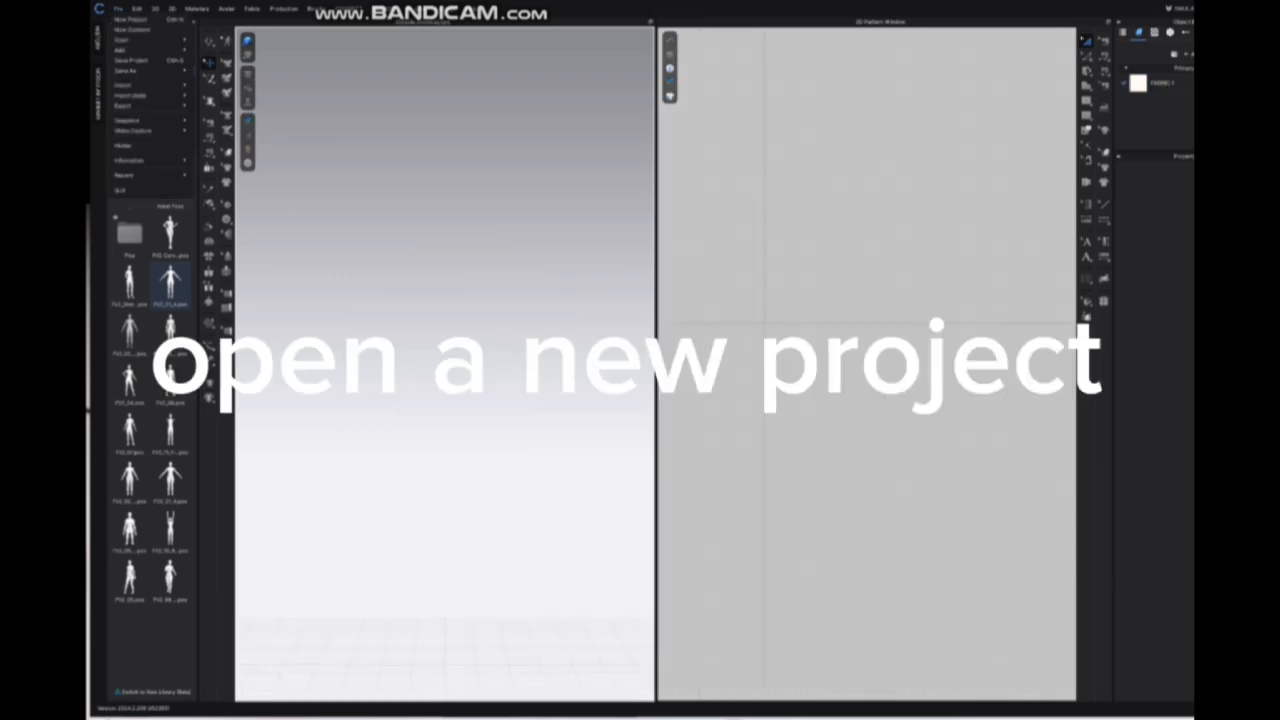
mouse_move(150, 85)
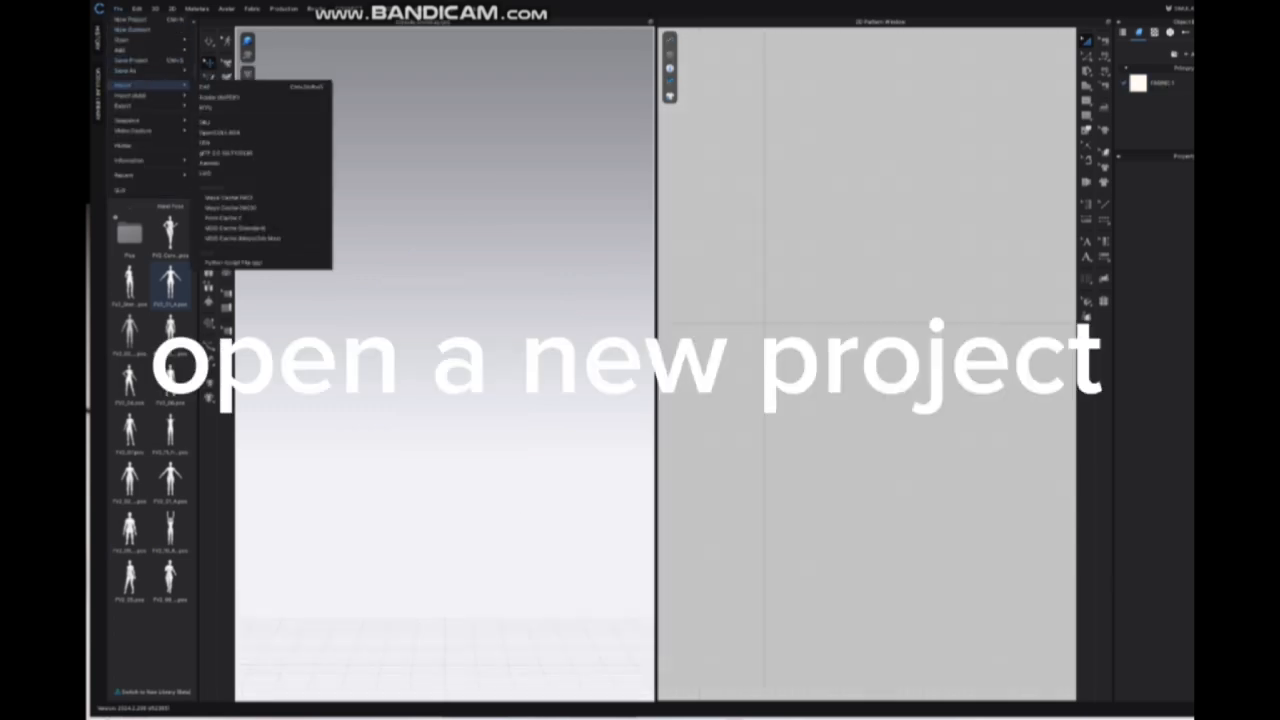
left_click(215, 122)
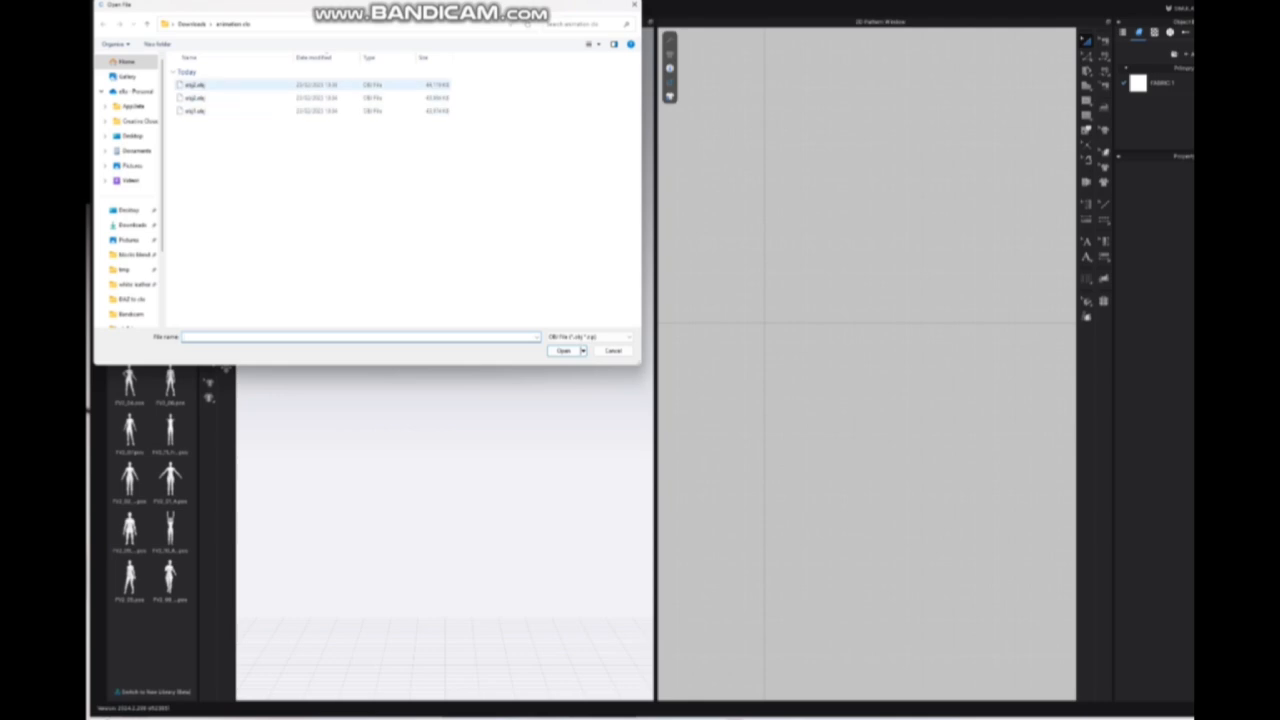
left_click(196, 111)
left_click(564, 351)
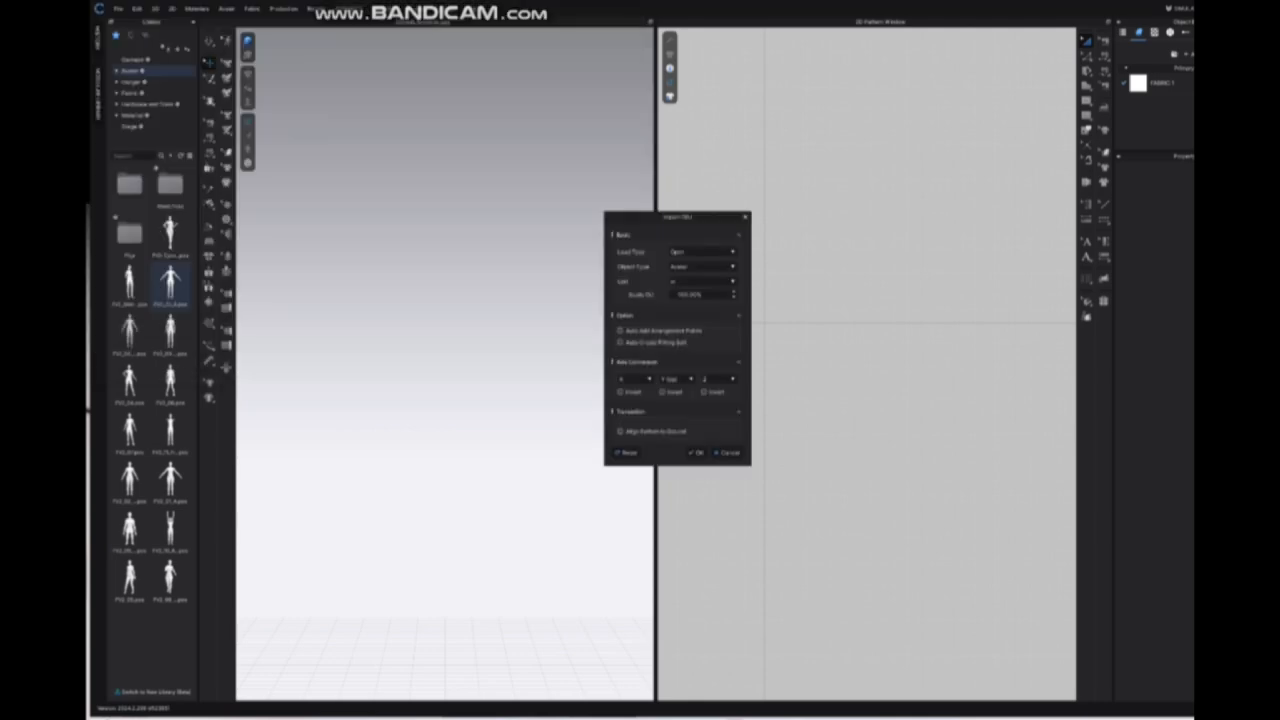
left_click(697, 452)
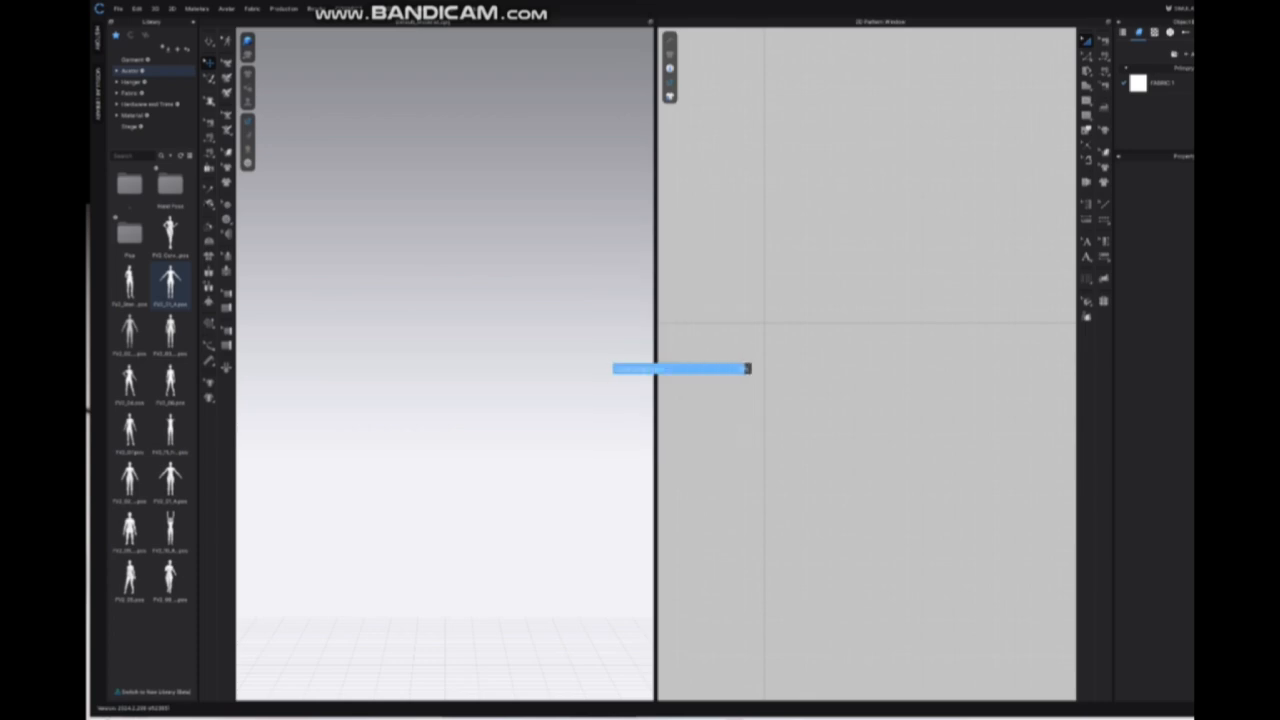
Import the open coat file obj2 with load type Add and object type Morph Target.
left_click(118, 8)
mouse_move(130, 85)
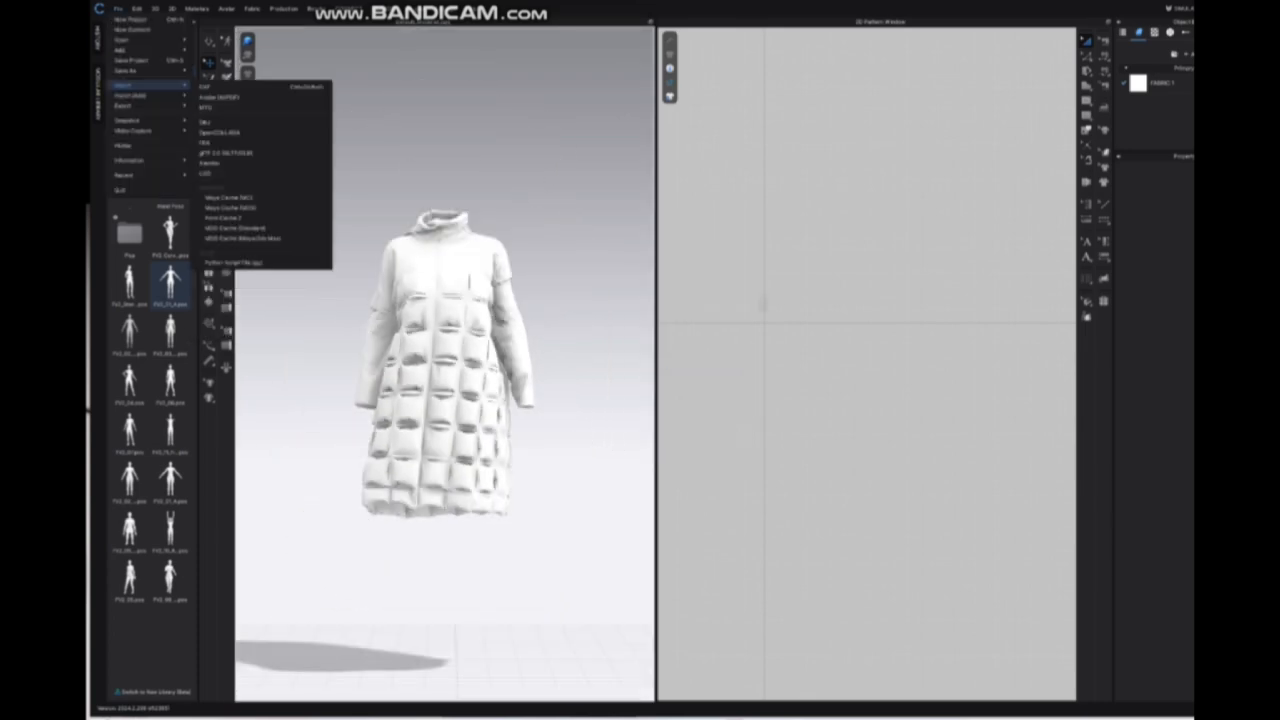
left_click(210, 121)
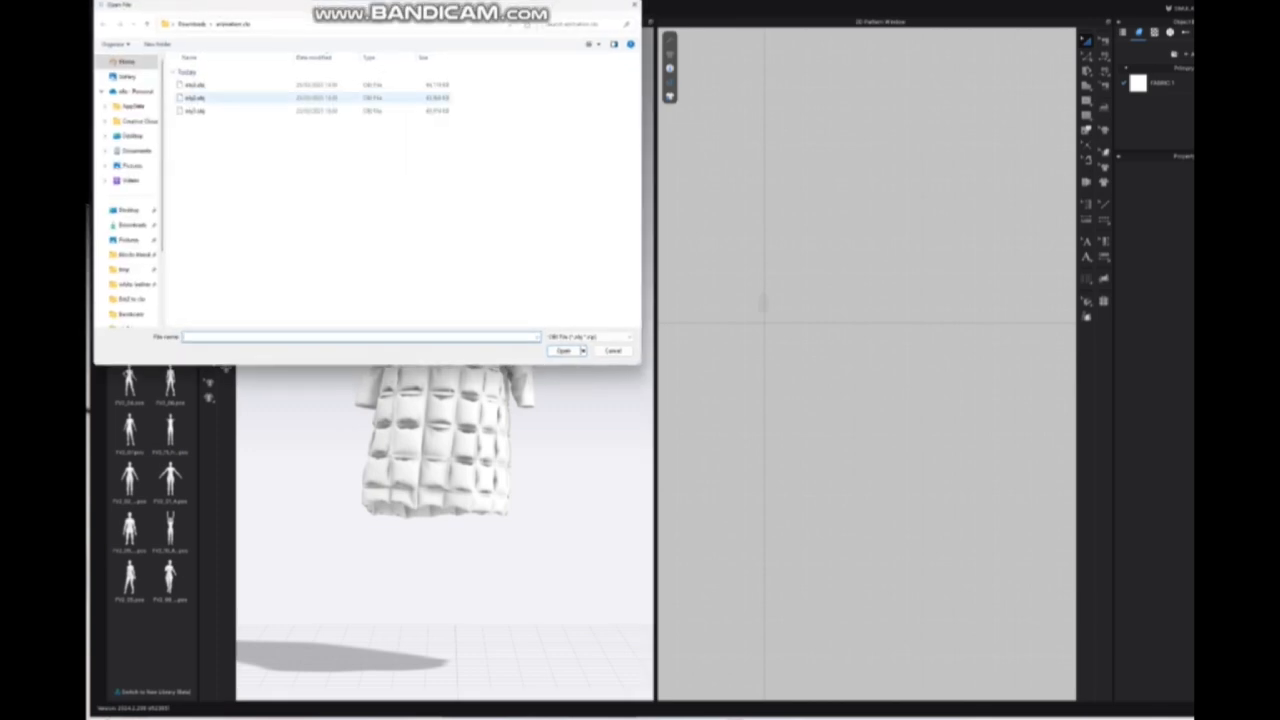
left_click(195, 97)
left_click(563, 351)
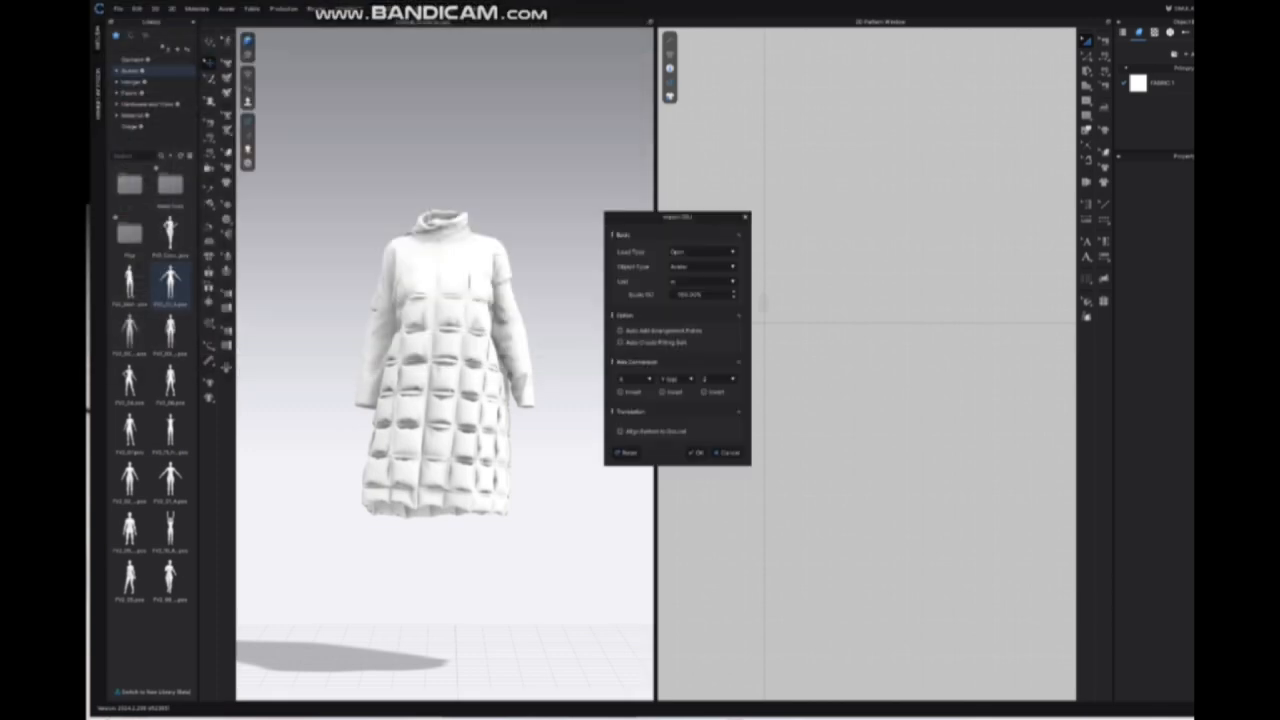
left_click(703, 252)
left_click(700, 265)
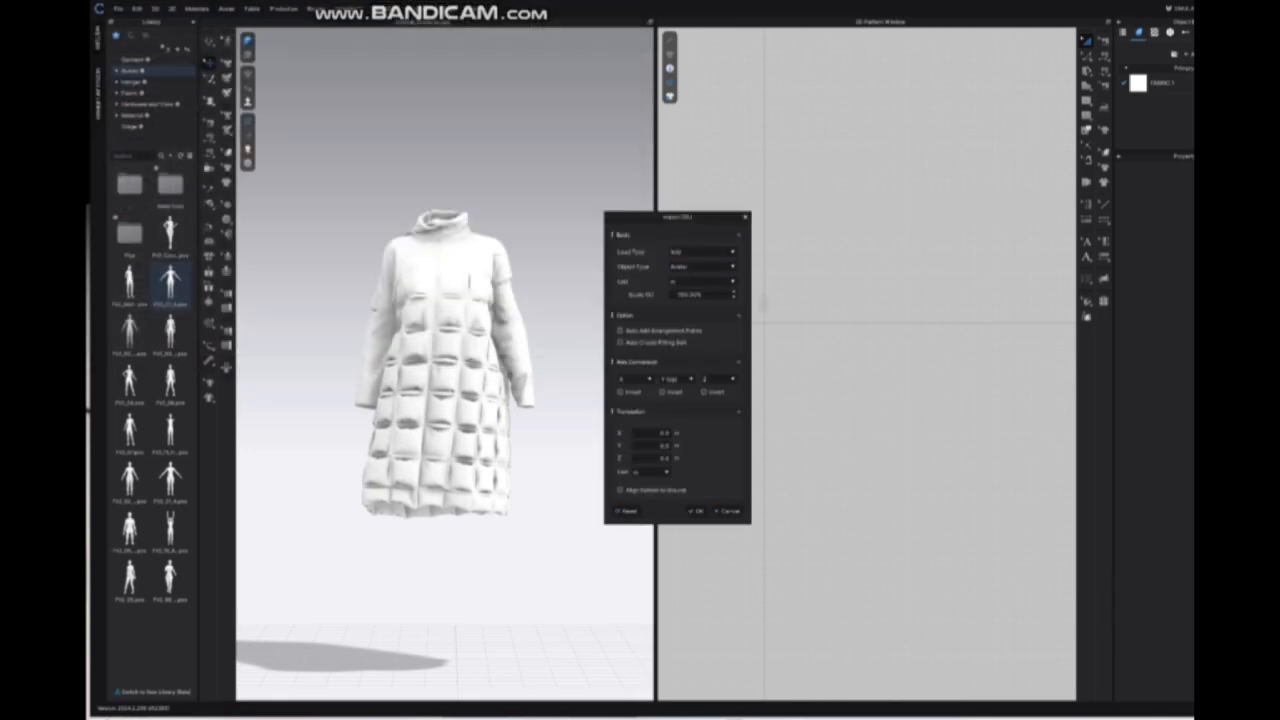
left_click(703, 267)
left_click(700, 296)
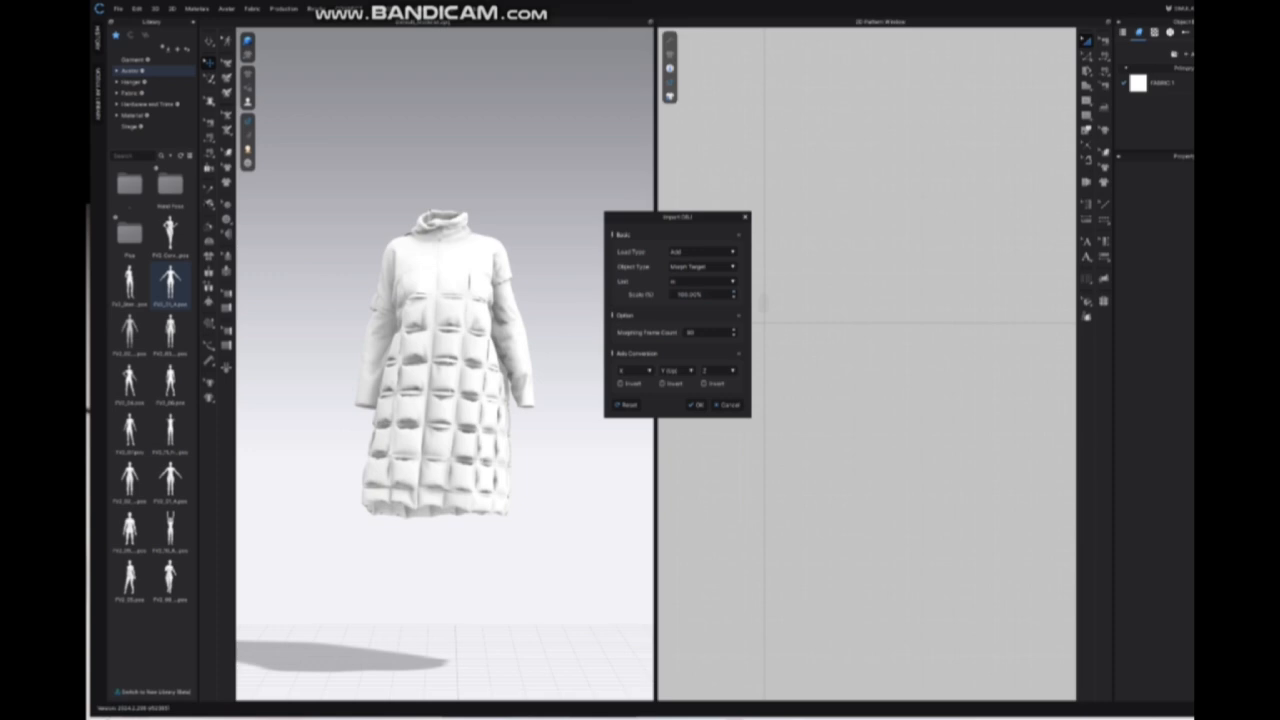
left_click(696, 404)
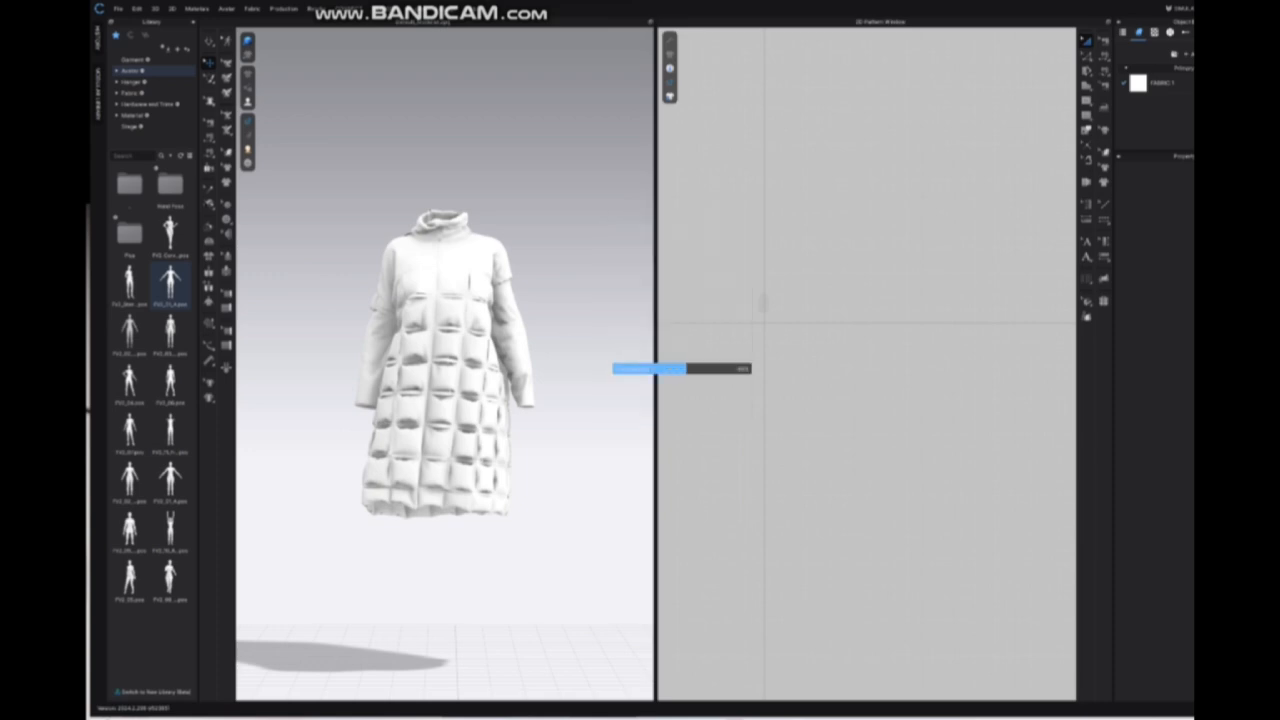
Switch the workspace to the animation mode with its timeline.
scroll(445, 364, "down", 4)
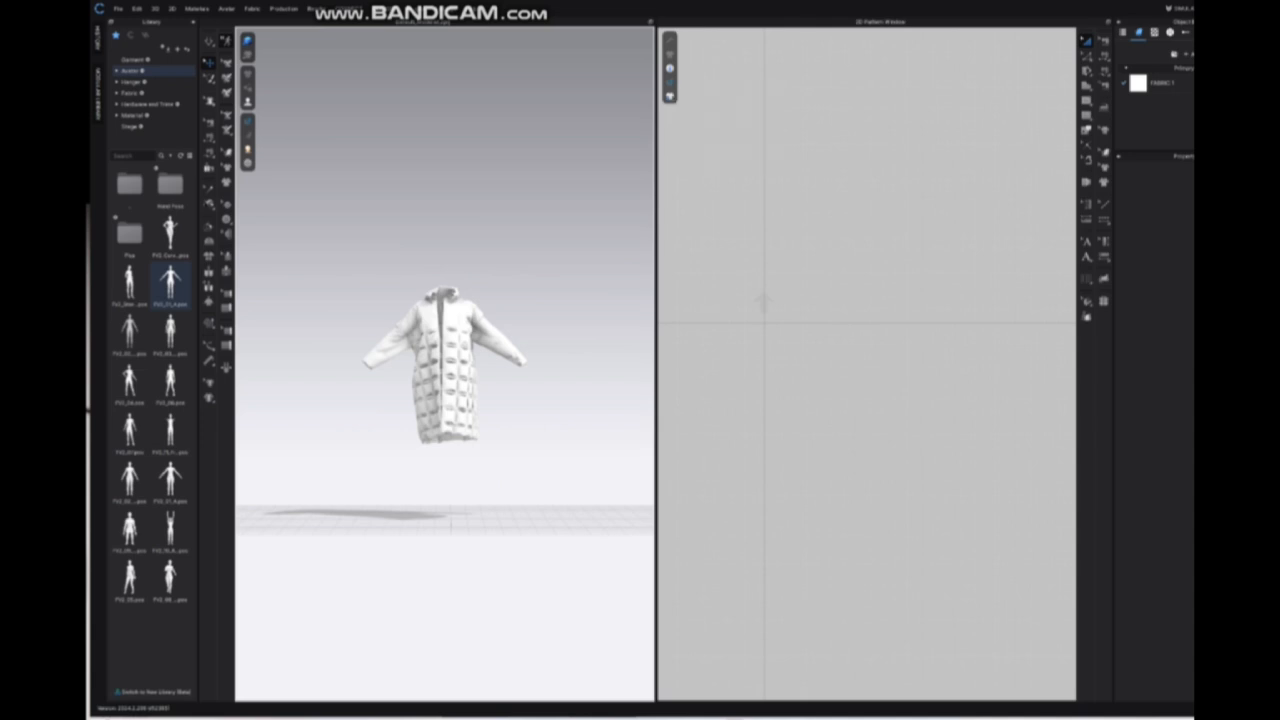
left_click(1181, 9)
left_click(1183, 30)
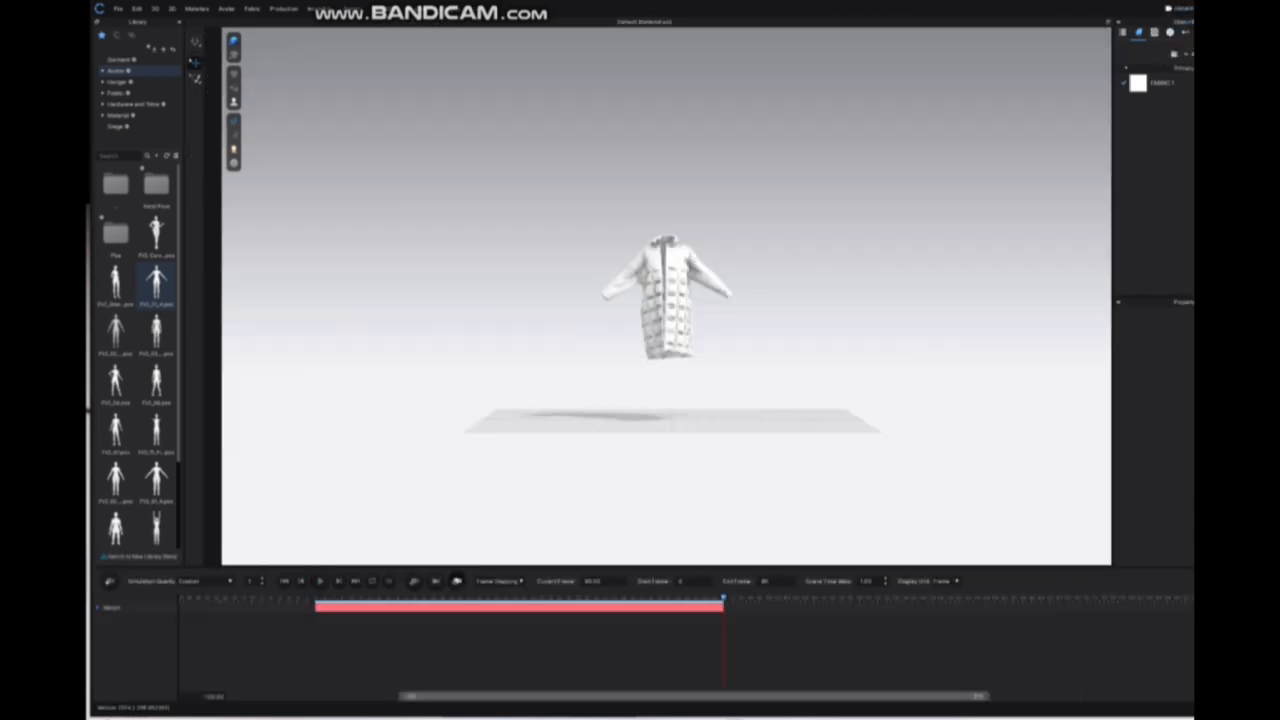